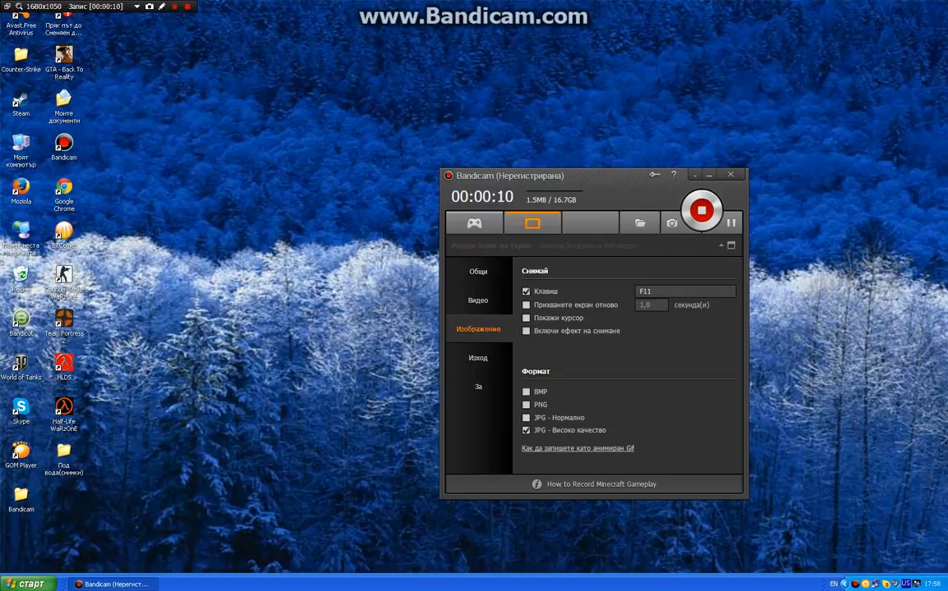
- Review the general options and set the pause hotkey to Num 0 in the video recording settings
click(480, 271)
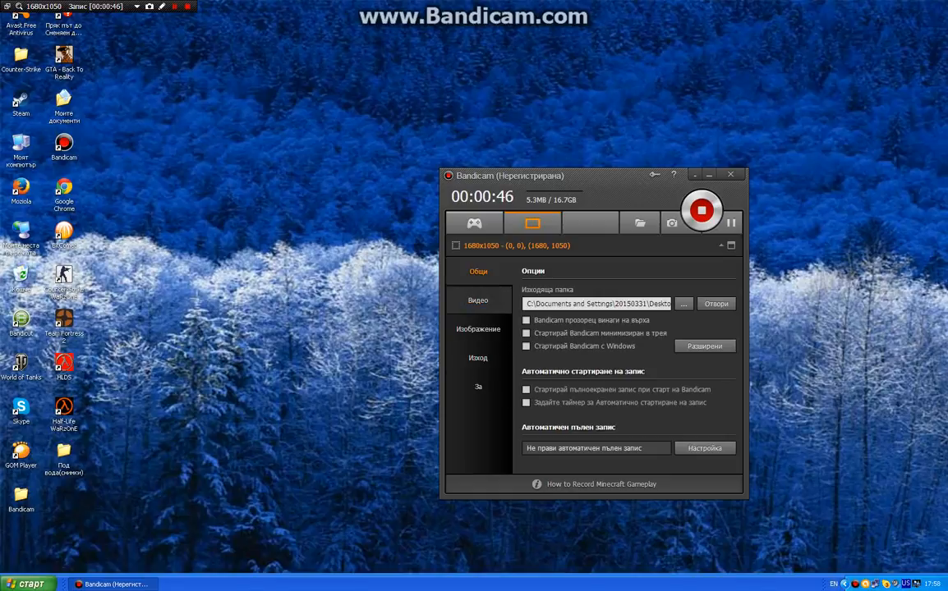
click(476, 307)
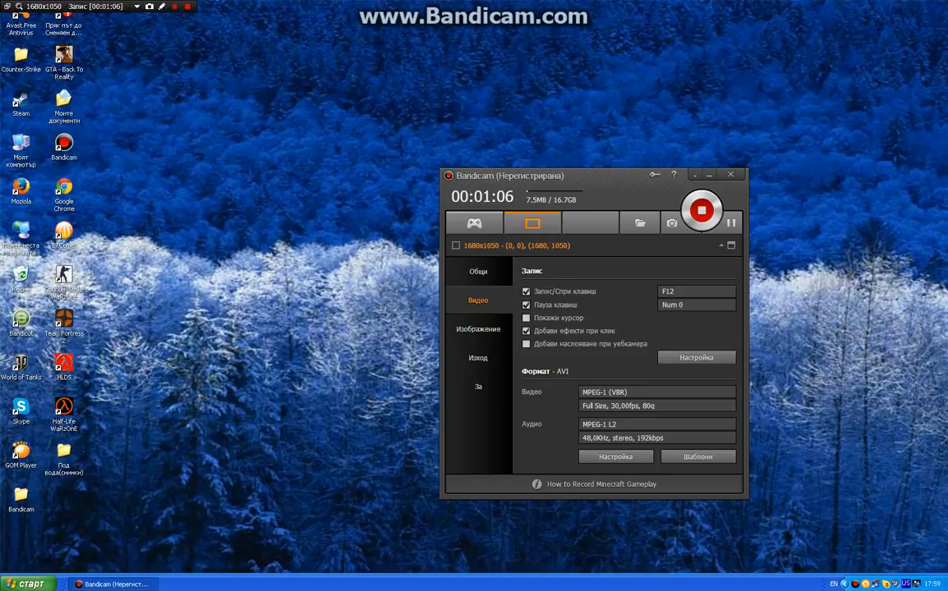
click(688, 304)
key(1)
key(4)
key(End)
key(KP_0)
click(788, 298)
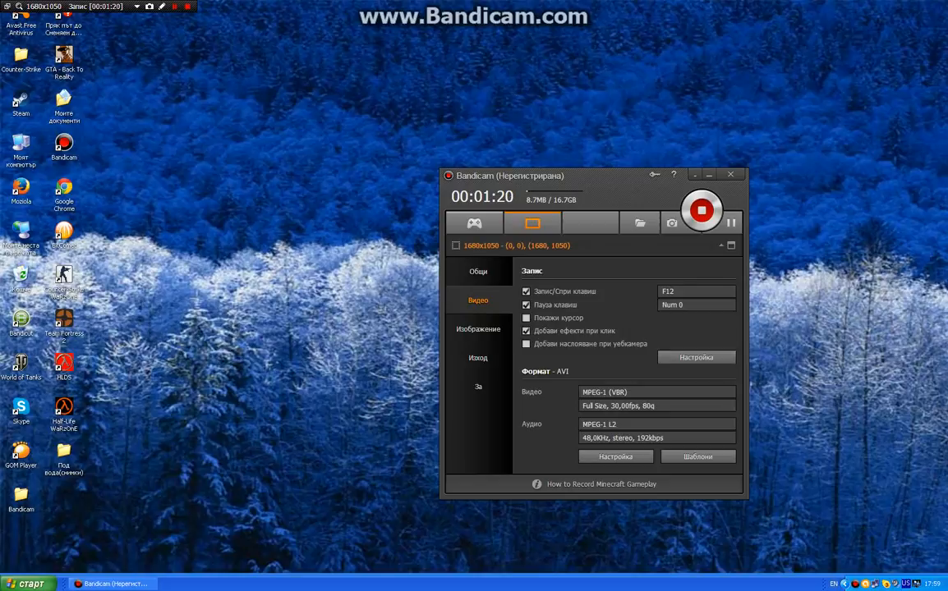
click(440, 118)
click(500, 106)
click(356, 98)
click(441, 119)
click(267, 166)
click(329, 194)
click(719, 75)
- Examine the mouse click effects and the recording priority options in the video recording settings
click(697, 357)
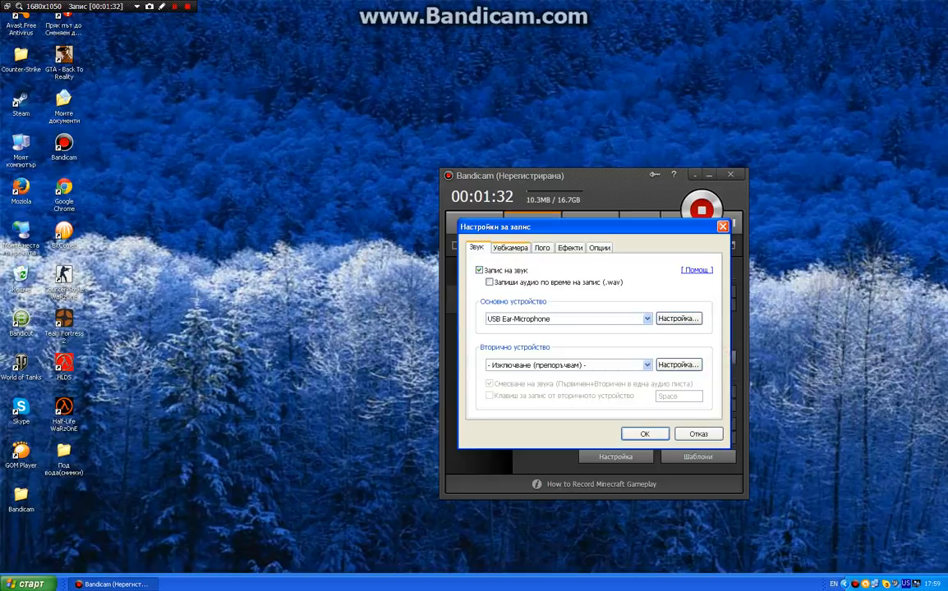
click(570, 247)
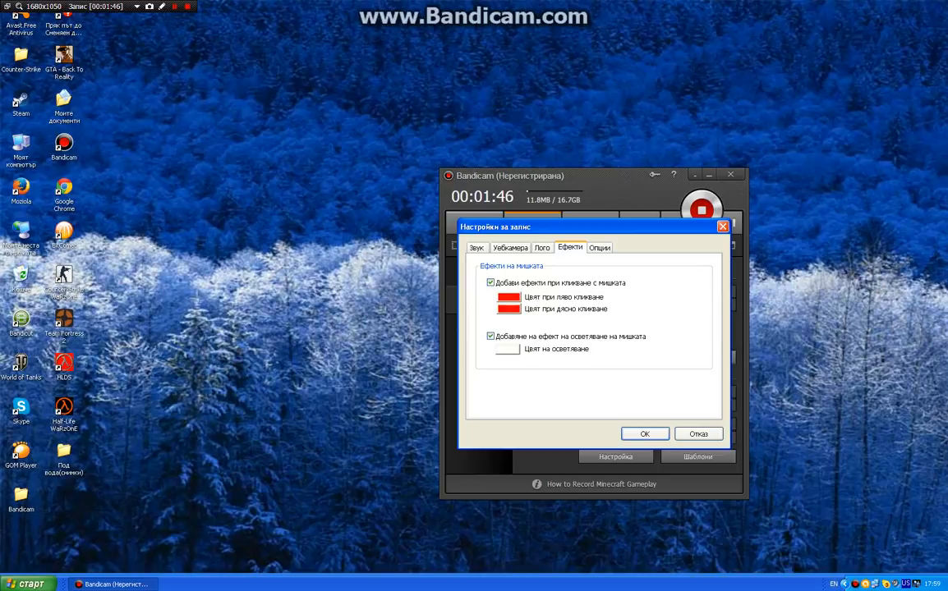
right_click(457, 83)
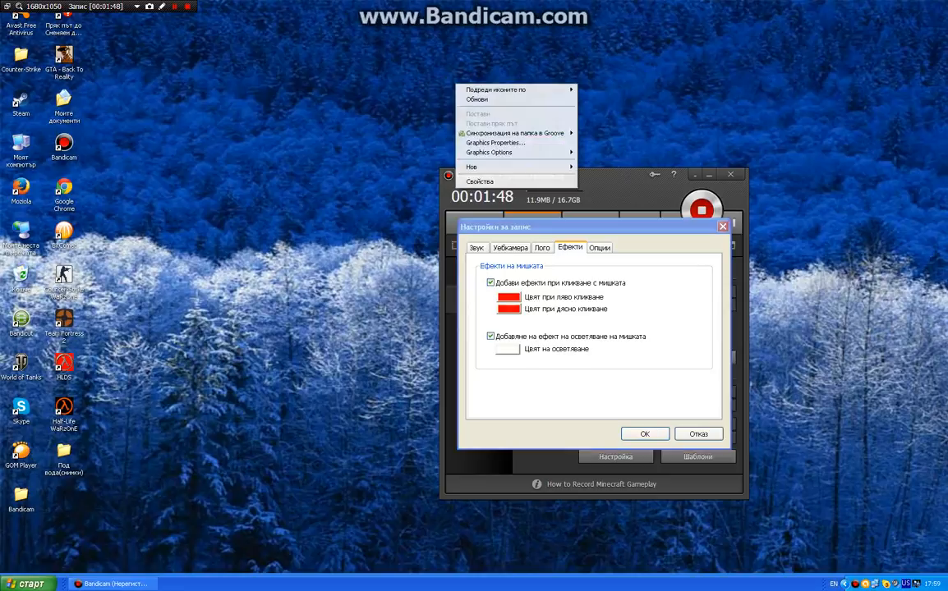
click(749, 91)
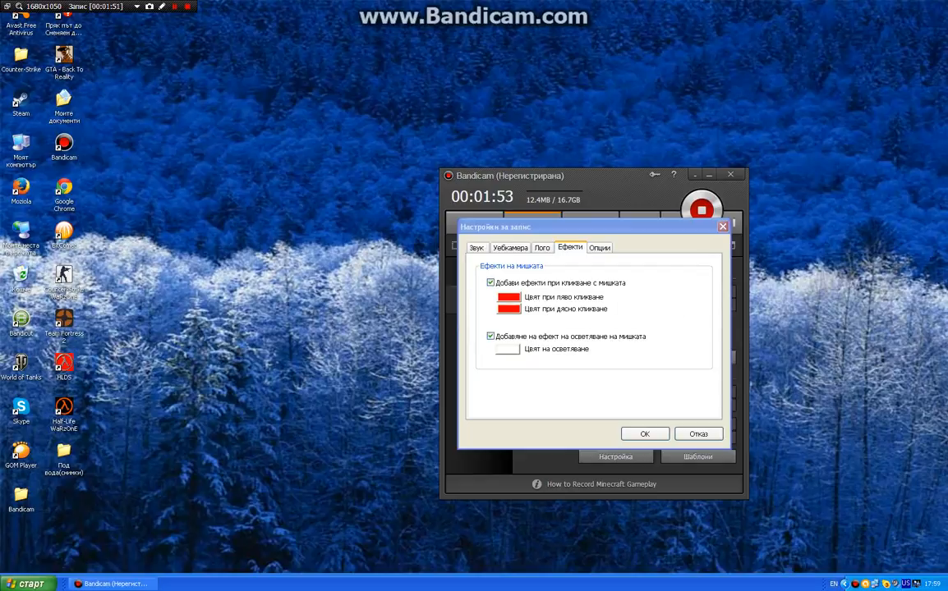
click(598, 247)
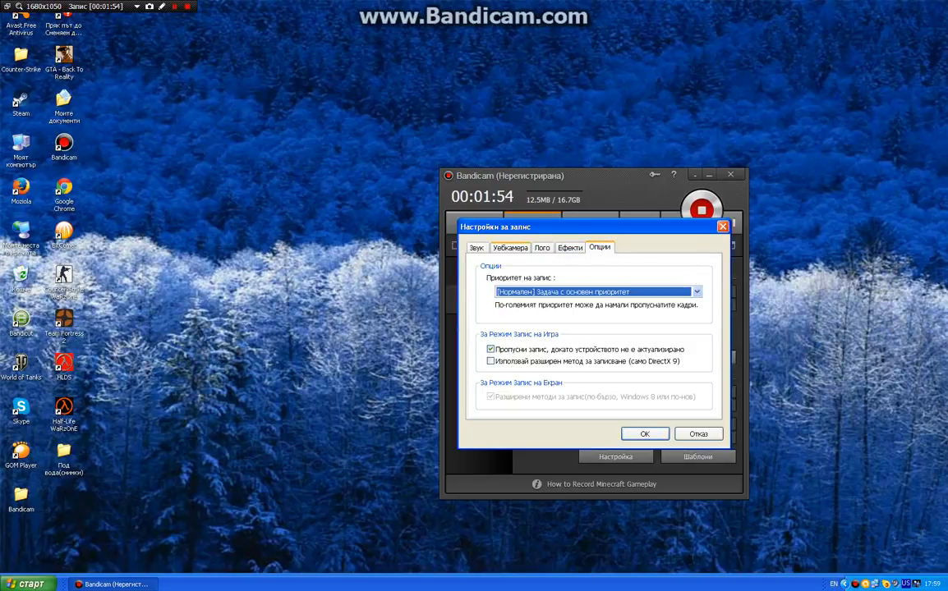
- Check the microphone volume controls of the primary sound device, USB Ear-Microphone, and close them
click(476, 248)
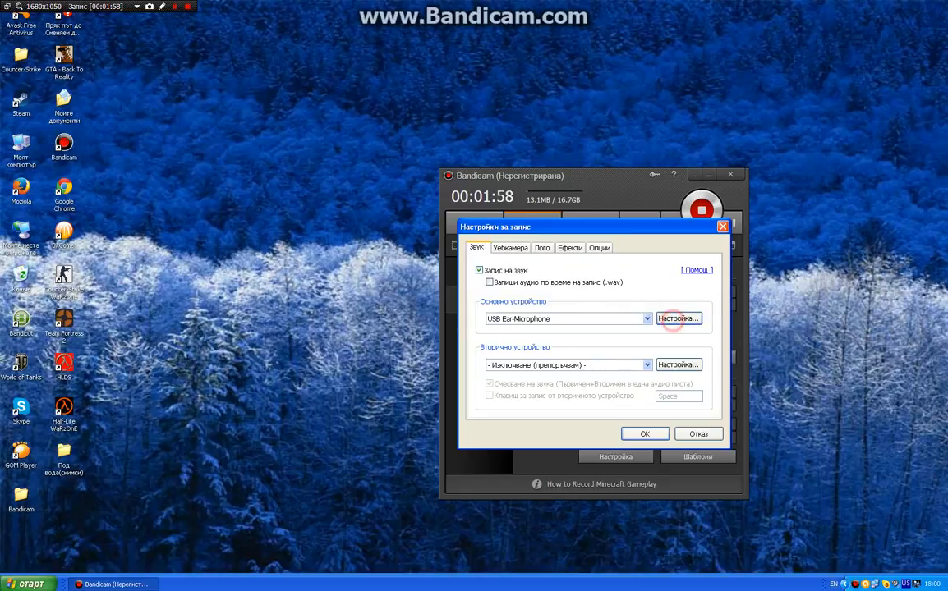
click(678, 319)
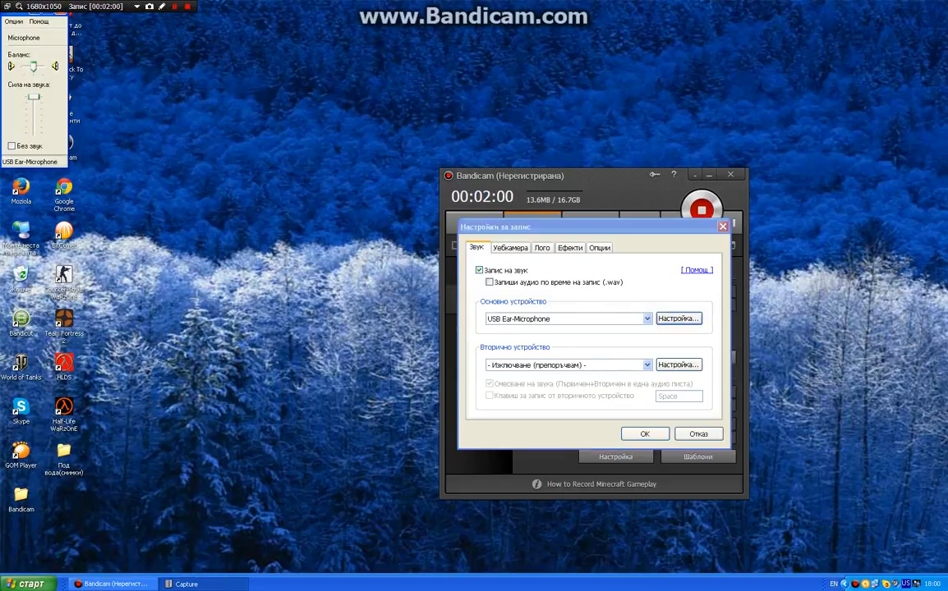
click(60, 12)
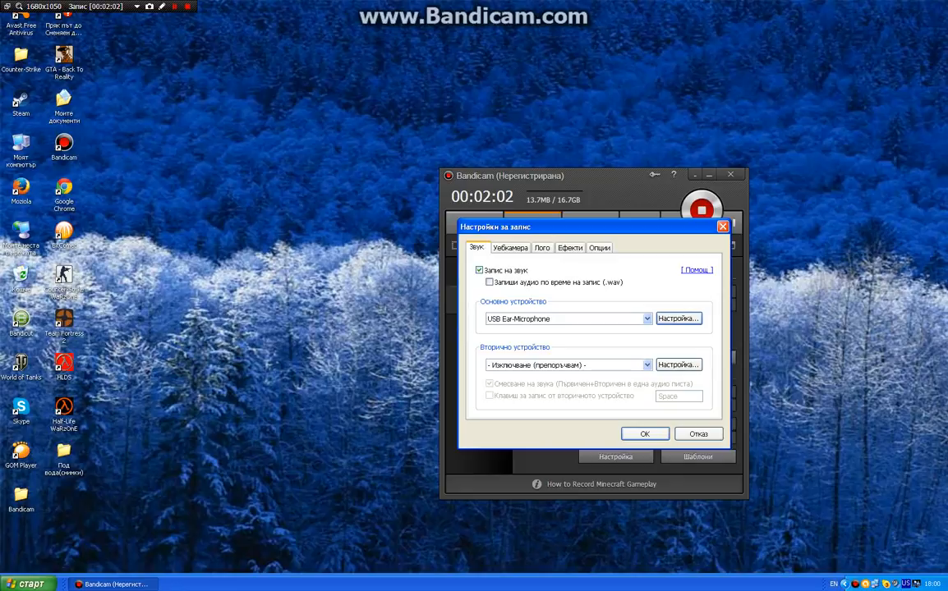
- Look through the webcam overlay, logo and mouse effect settings and accept the recording settings
click(512, 250)
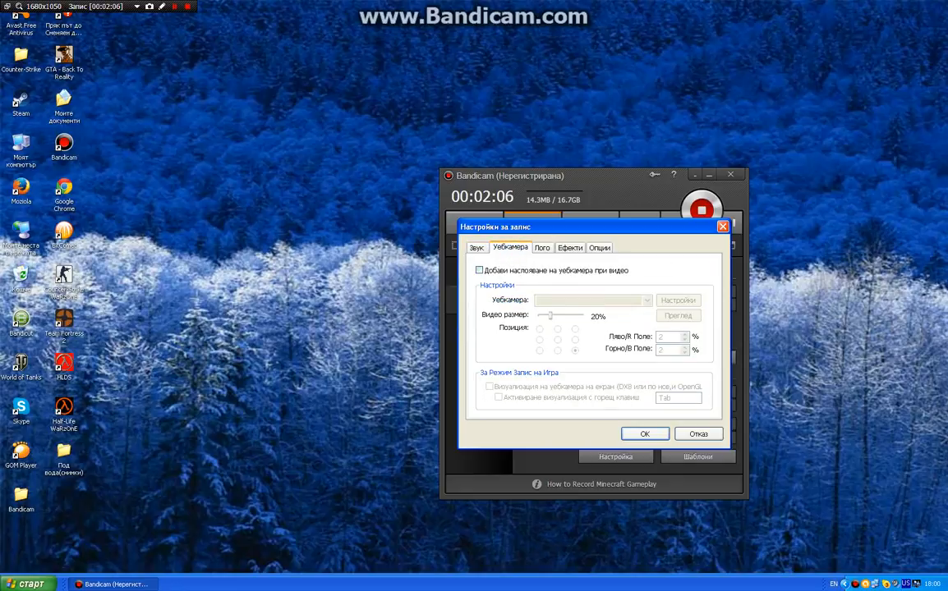
click(542, 247)
click(566, 248)
click(642, 433)
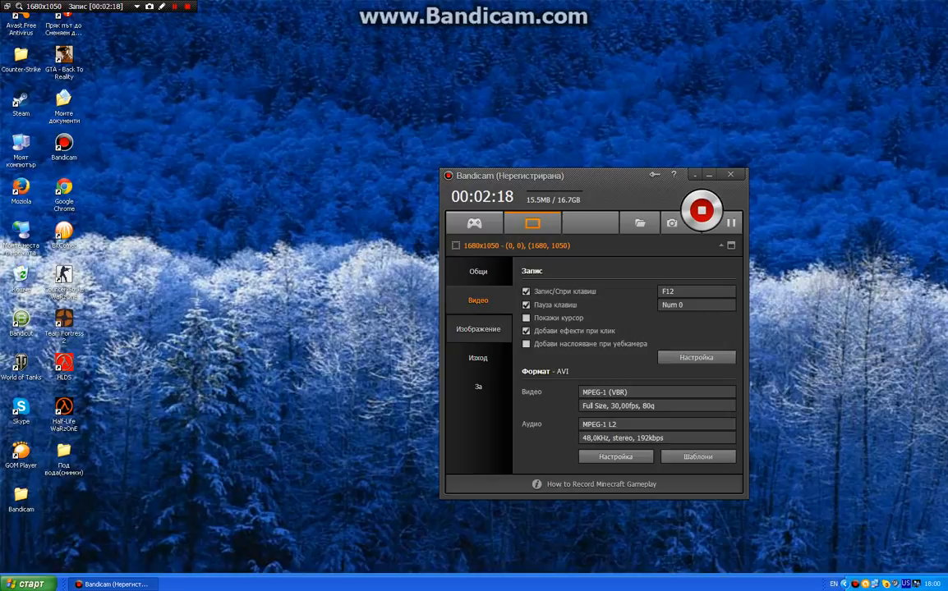
- Examine the image capture settings, the captured image output, the version and licence information, and the general options
click(478, 329)
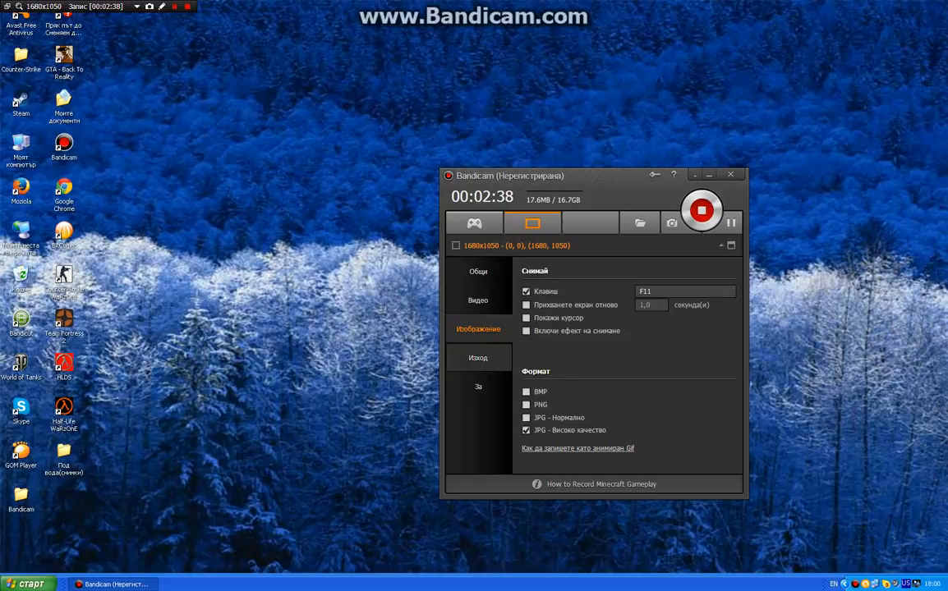
click(478, 358)
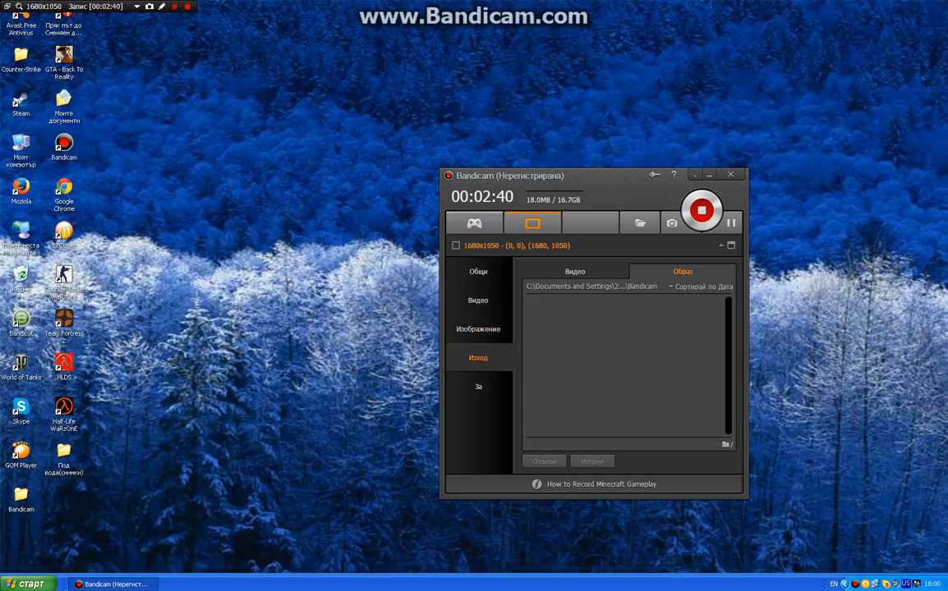
click(480, 393)
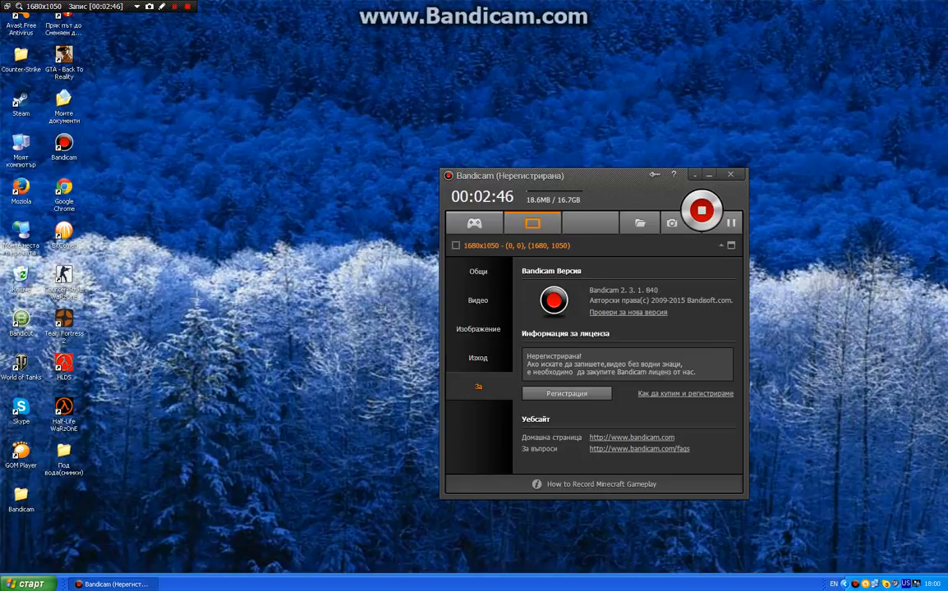
click(466, 273)
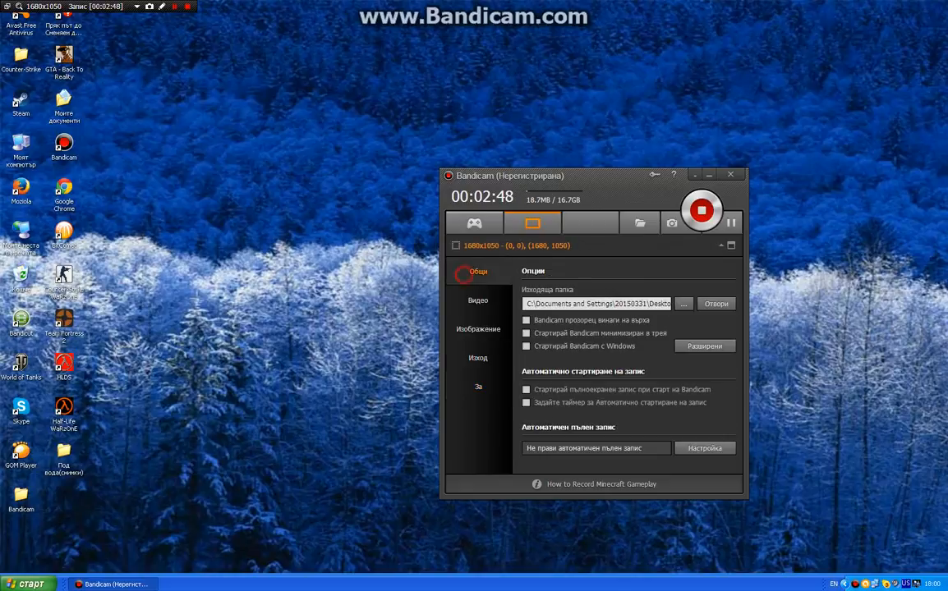
click(460, 331)
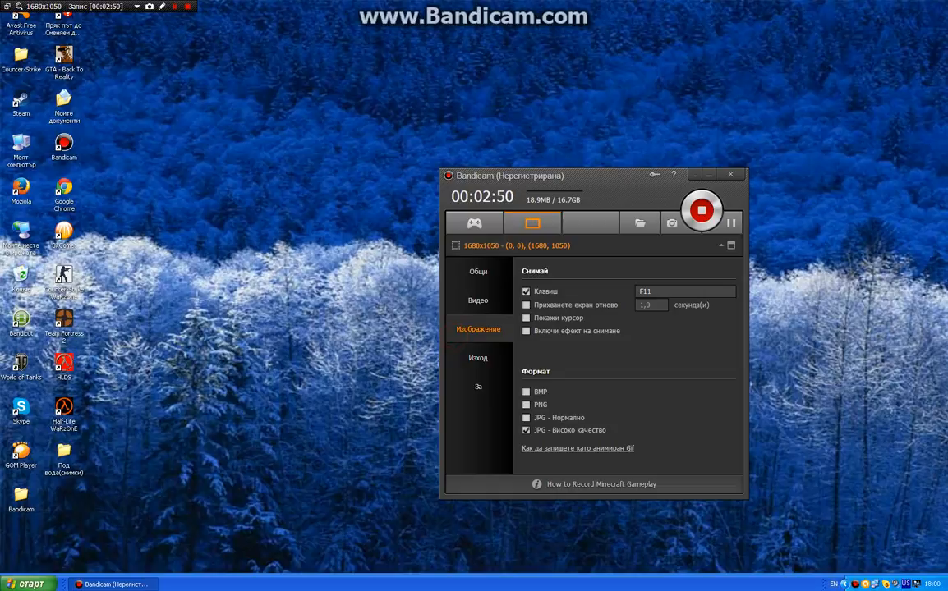